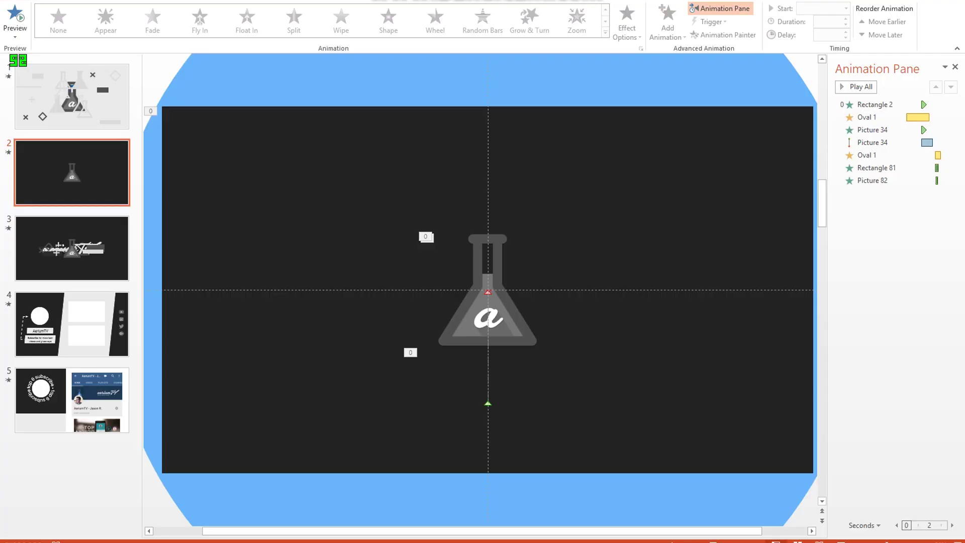
Play the animations of the dark flask-logo slides, the end-screen slide with social icons, and the blue cloud-explosion intro
left_click(863, 89)
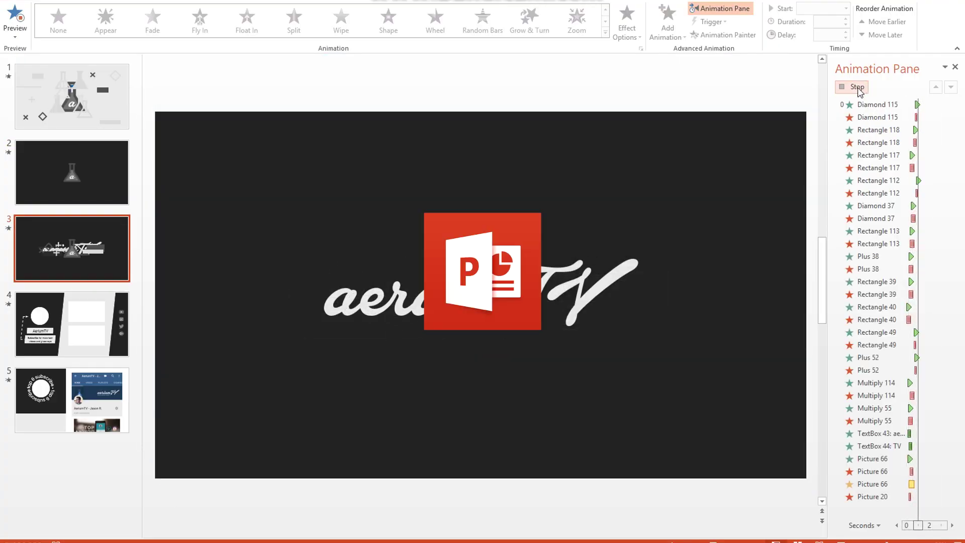
left_click(858, 88)
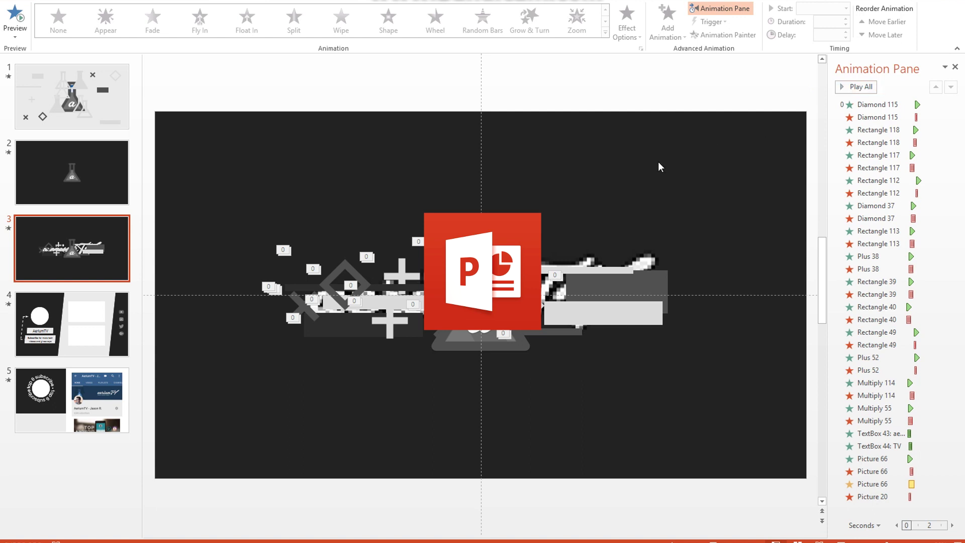
left_click(80, 309)
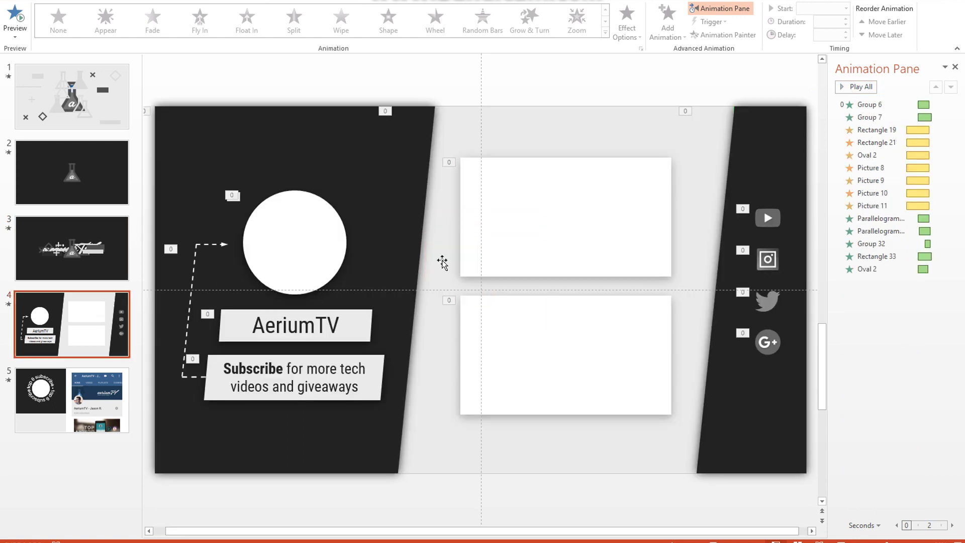
left_click(860, 88)
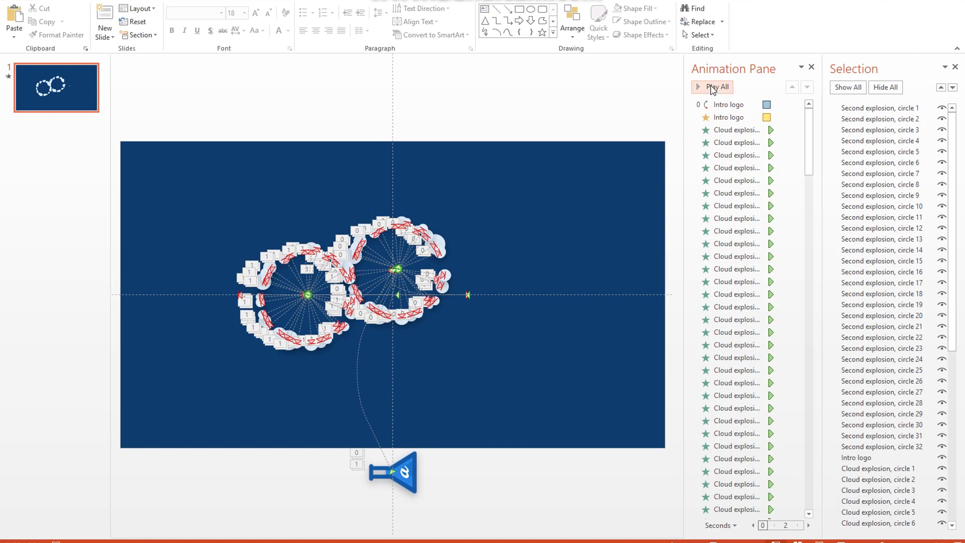
left_click(713, 89)
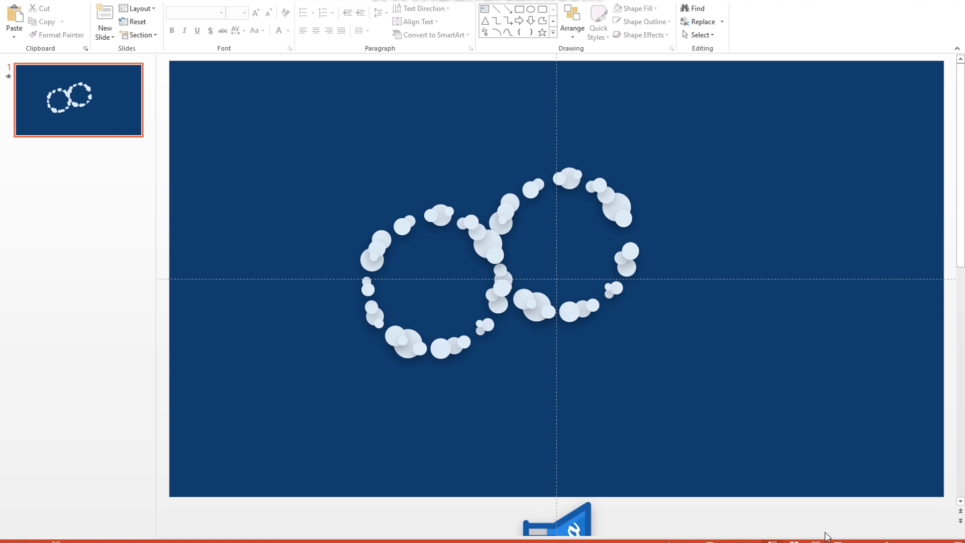
Replace the flask intro logo below the blue slide with the picture polycon.png from the computer
scroll(961, 395, "down", 2)
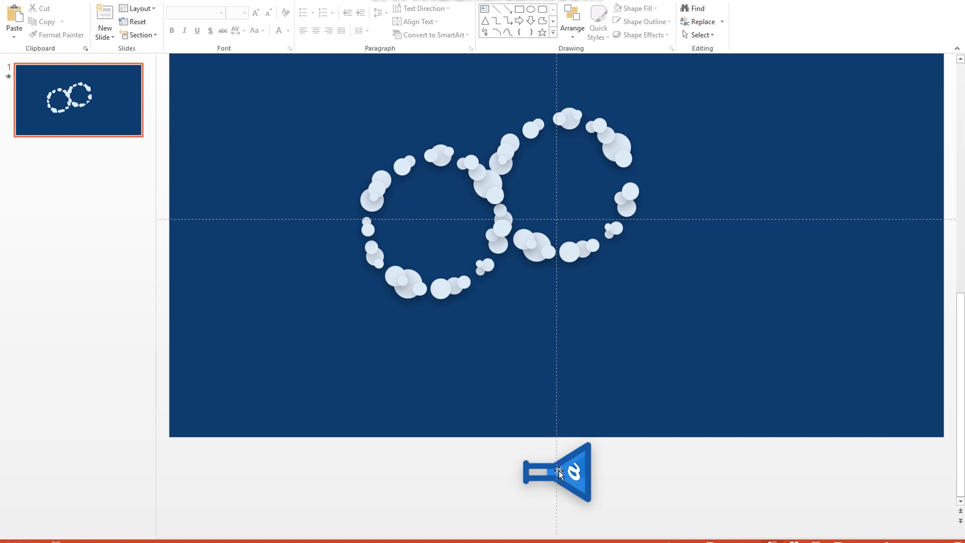
left_click(574, 471)
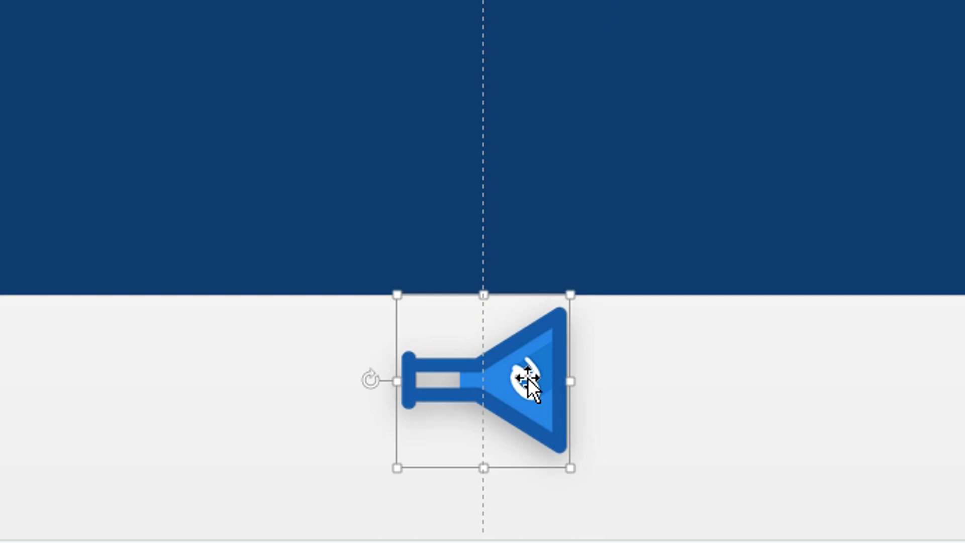
right_click(494, 381)
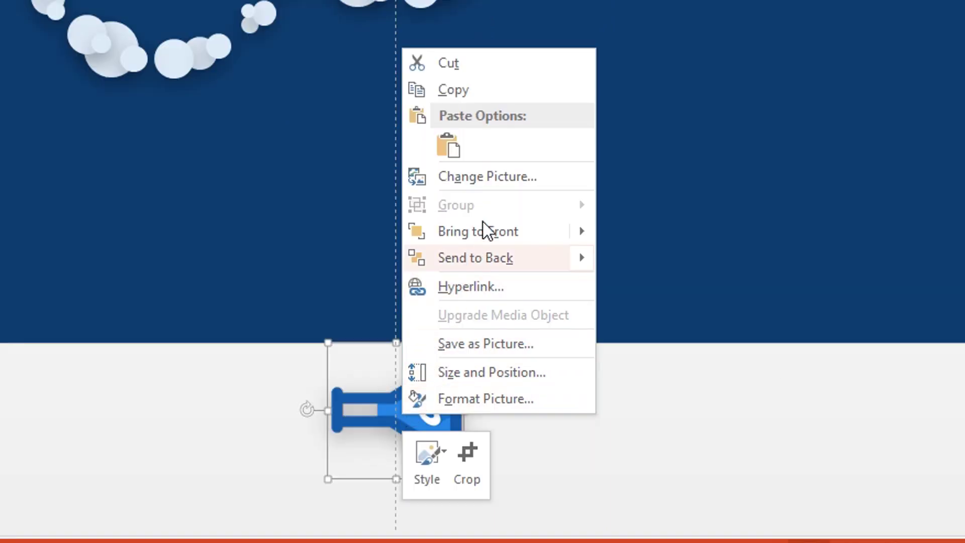
left_click(503, 184)
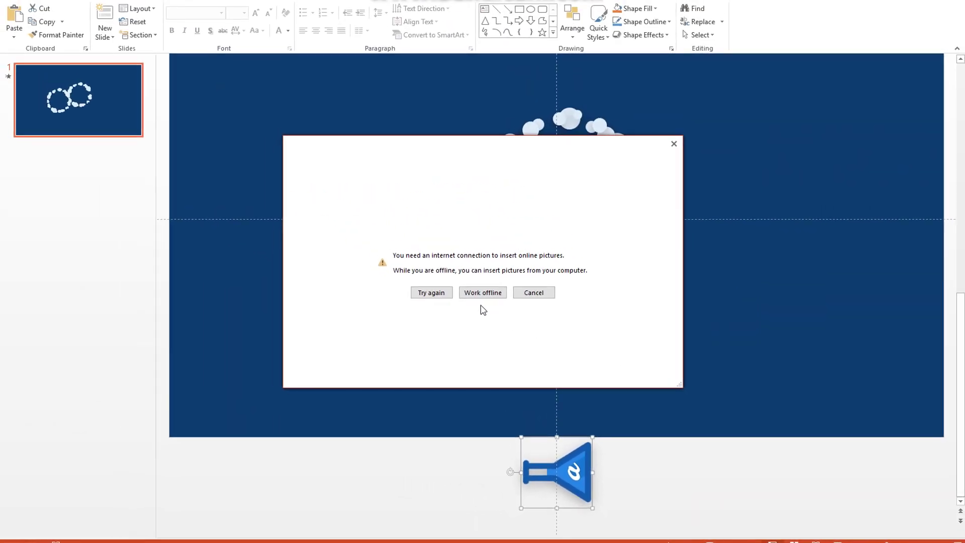
left_click(477, 290)
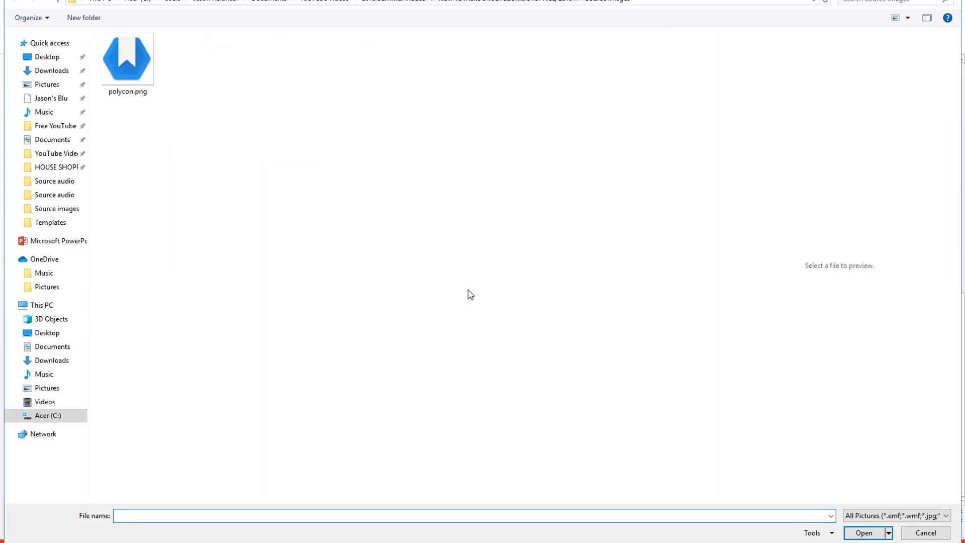
double_click(121, 60)
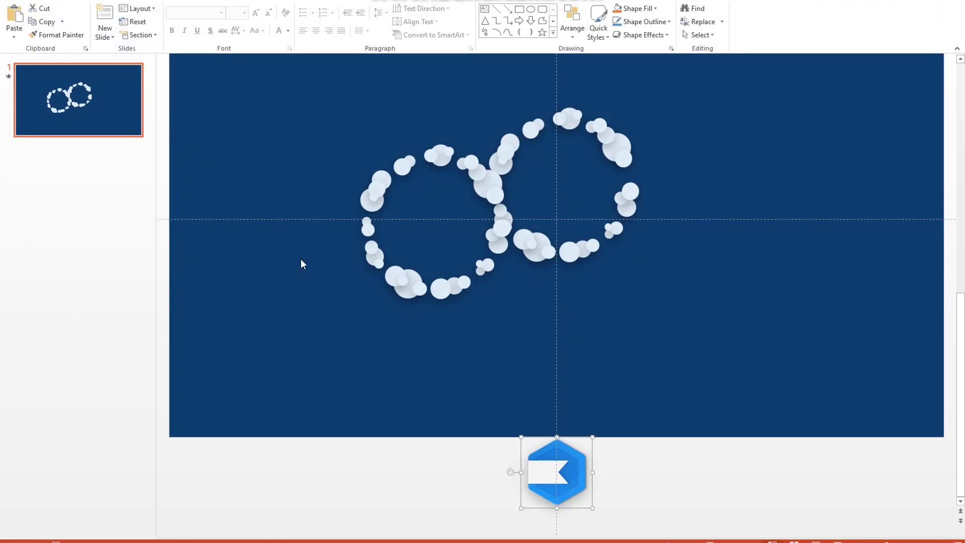
left_click(302, 263)
left_click(945, 541)
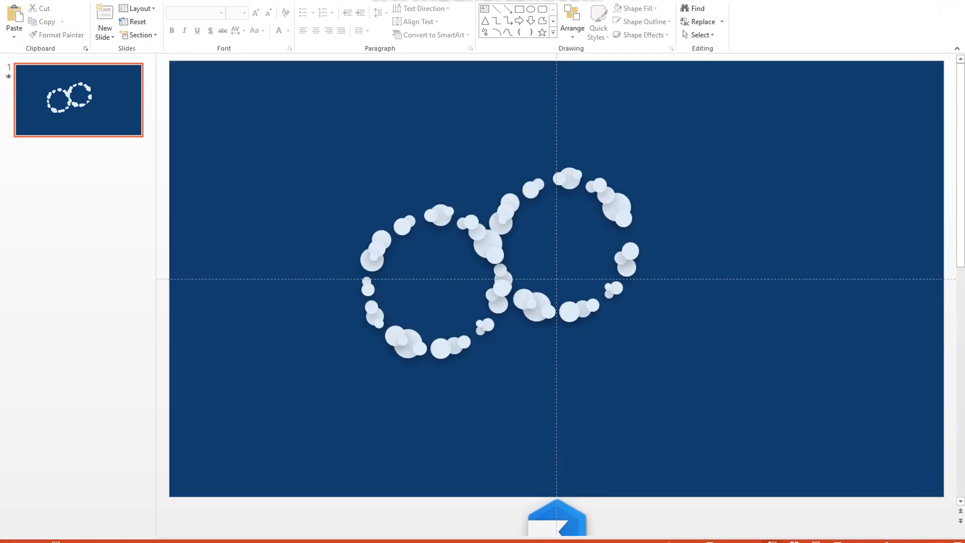
Play all animations on the blue slide to check the intro with the replaced logo
left_click(250, 2)
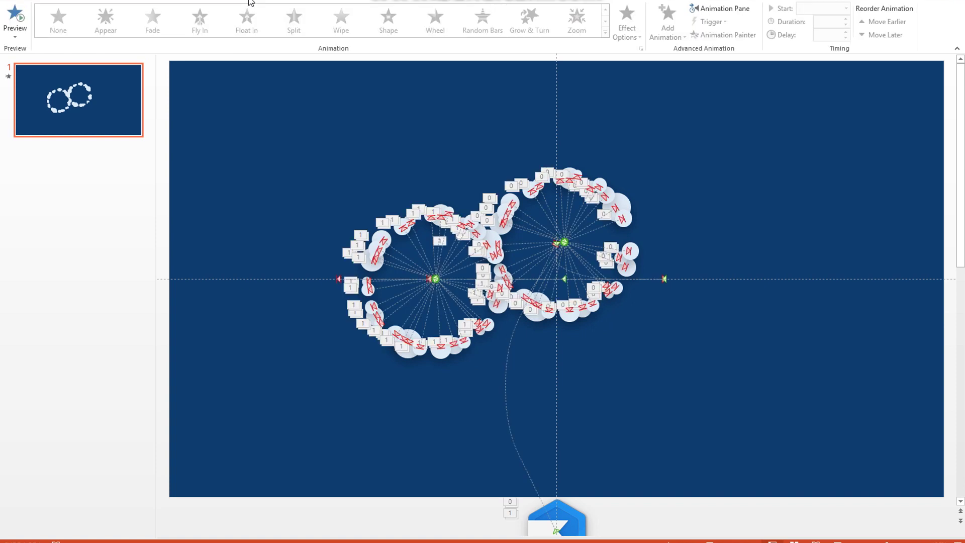
left_click(720, 9)
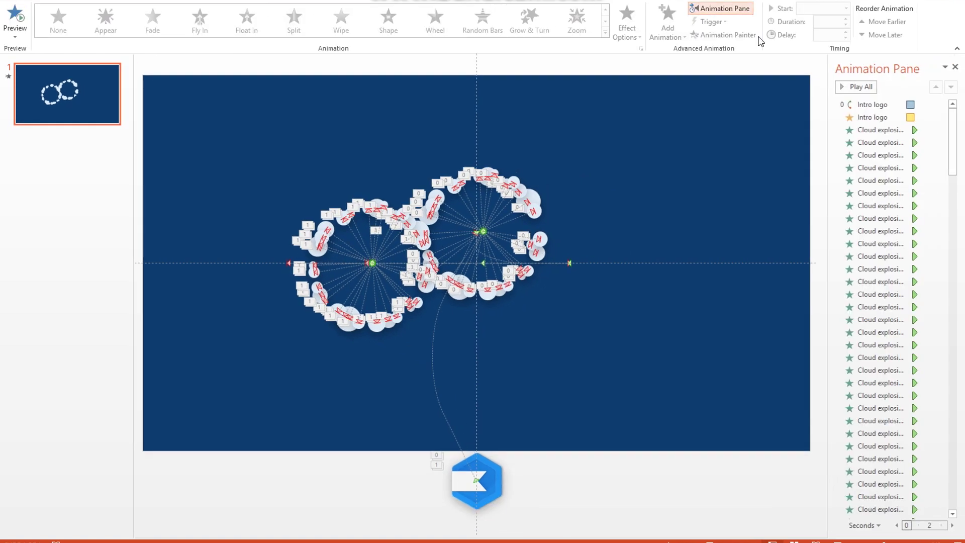
left_click(855, 87)
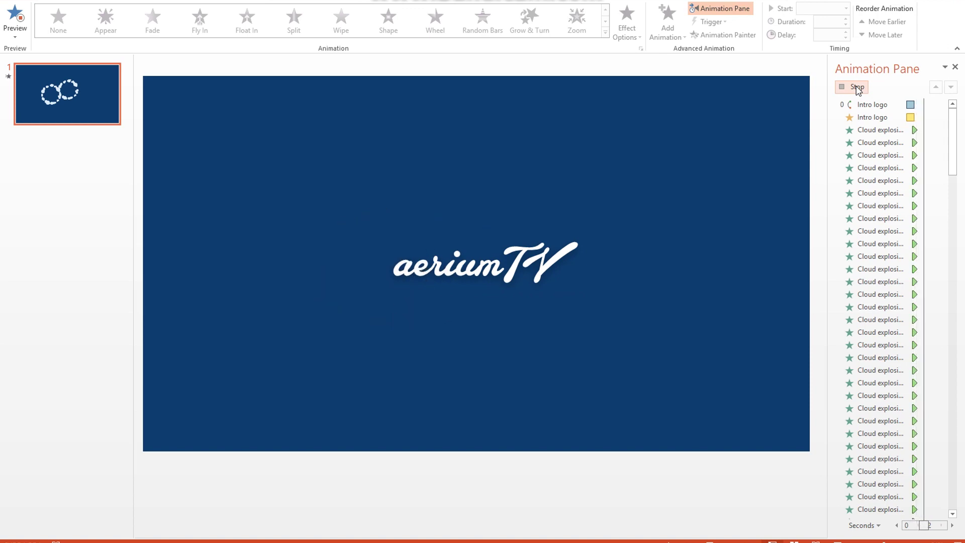
left_click(954, 67)
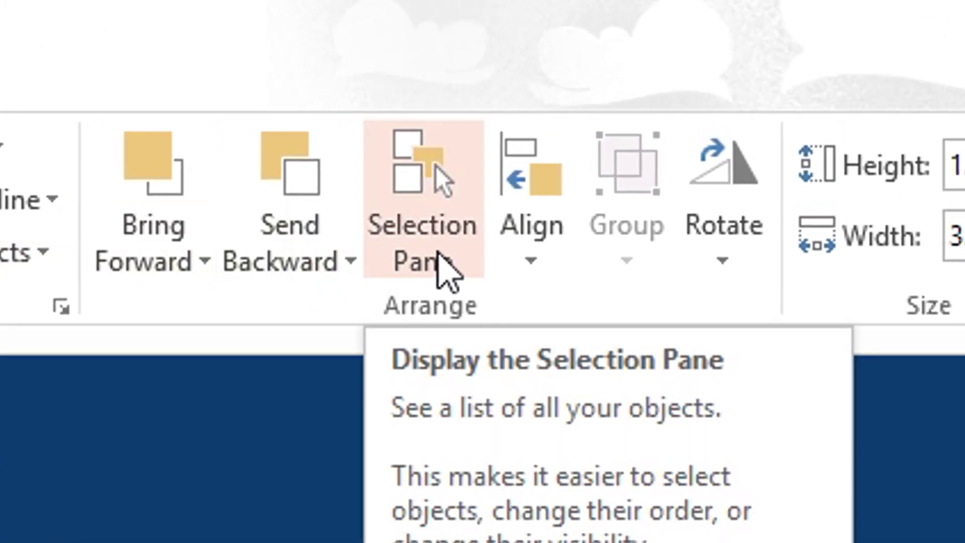
Move the Intro text object above all the explosion circles in the slide's object order
left_click(575, 144)
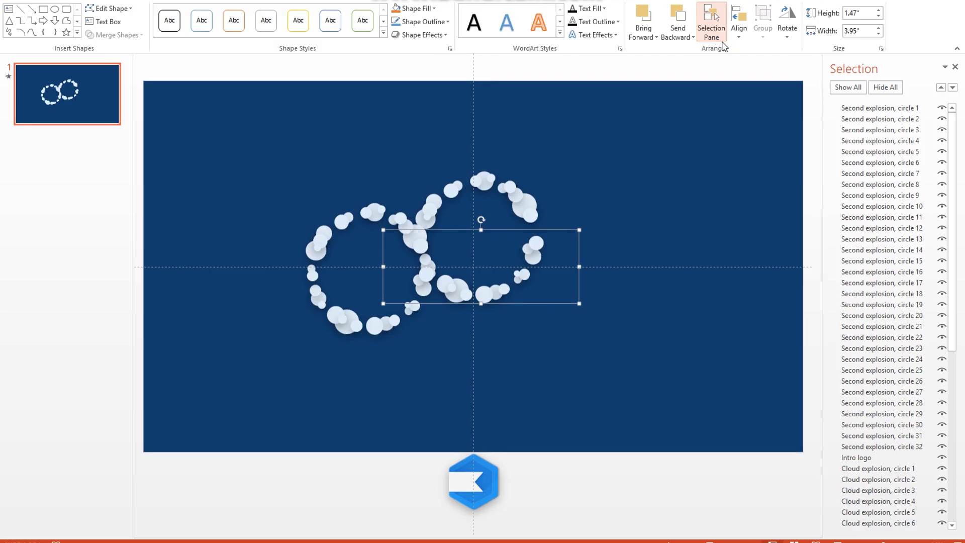
left_click_drag(953, 140, 954, 314)
left_click_drag(862, 453, 883, 113)
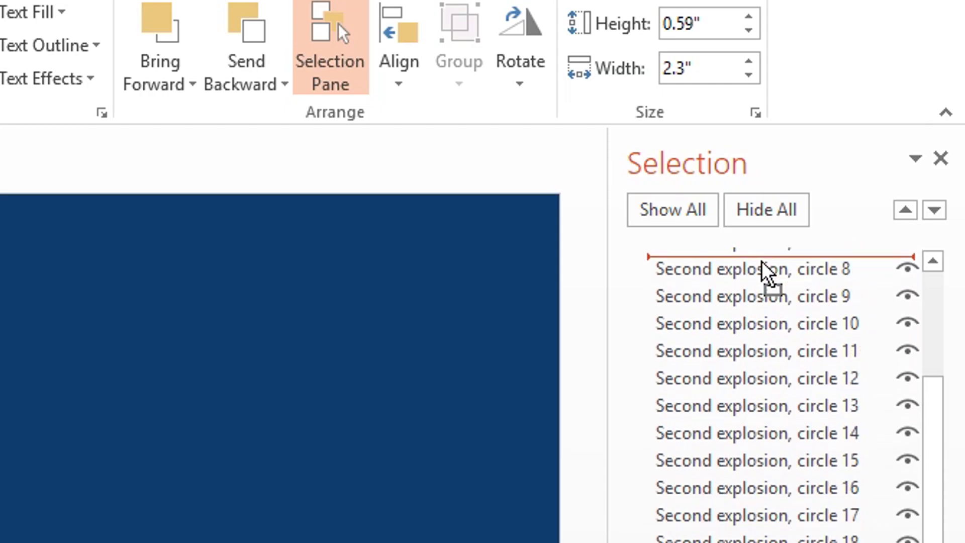
left_click_drag(761, 260, 761, 254)
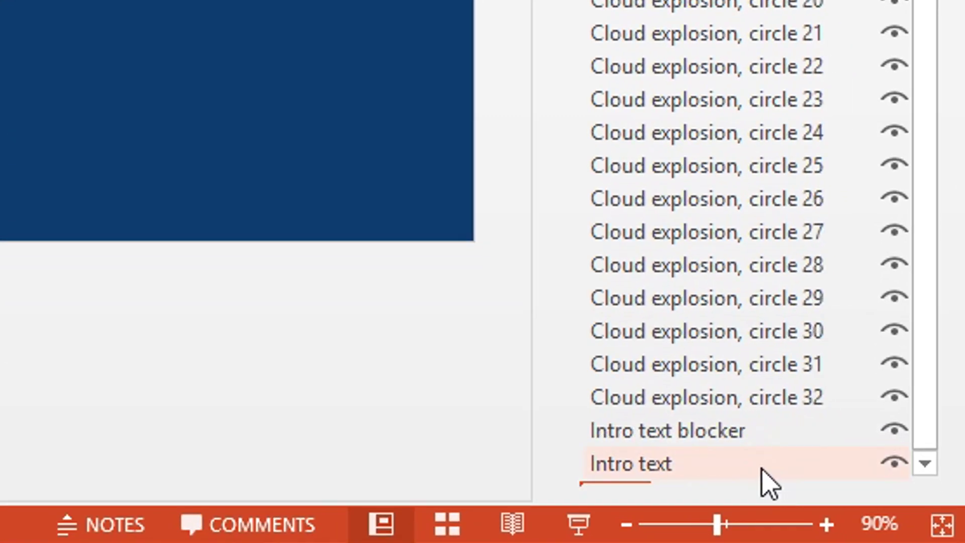
left_click(205, 217)
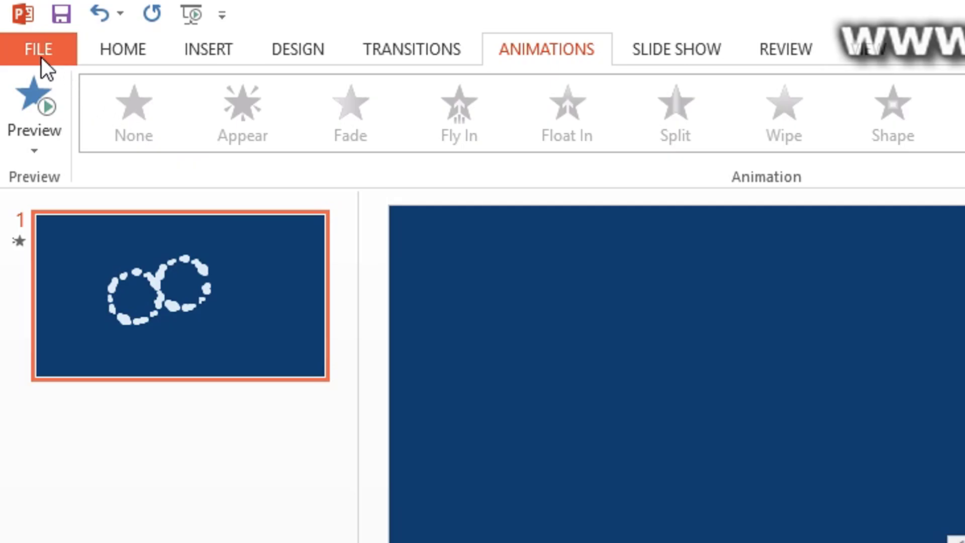
Export the presentation as a video in Presentation Quality (1920 x 1080) using recorded timings and narrations
left_click(41, 57)
left_click(314, 211)
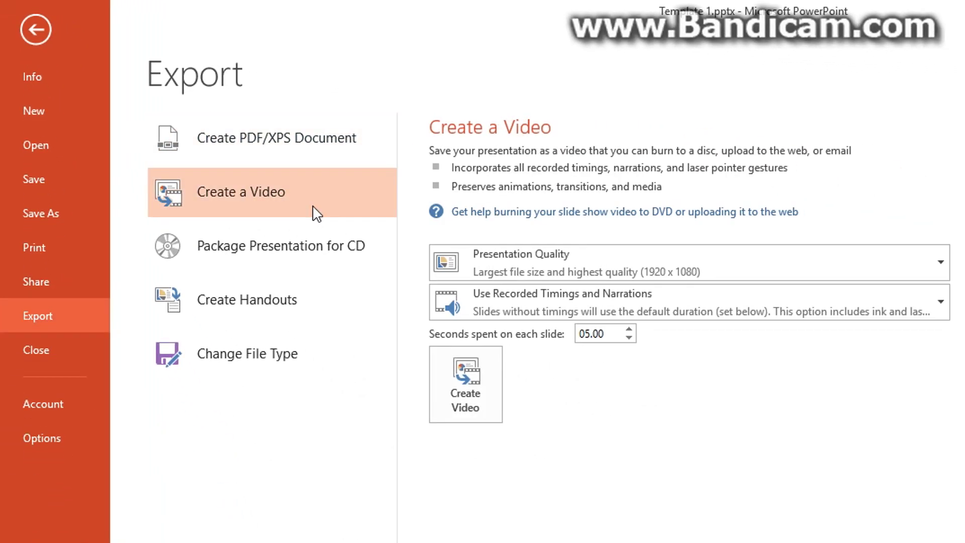
left_click(490, 359)
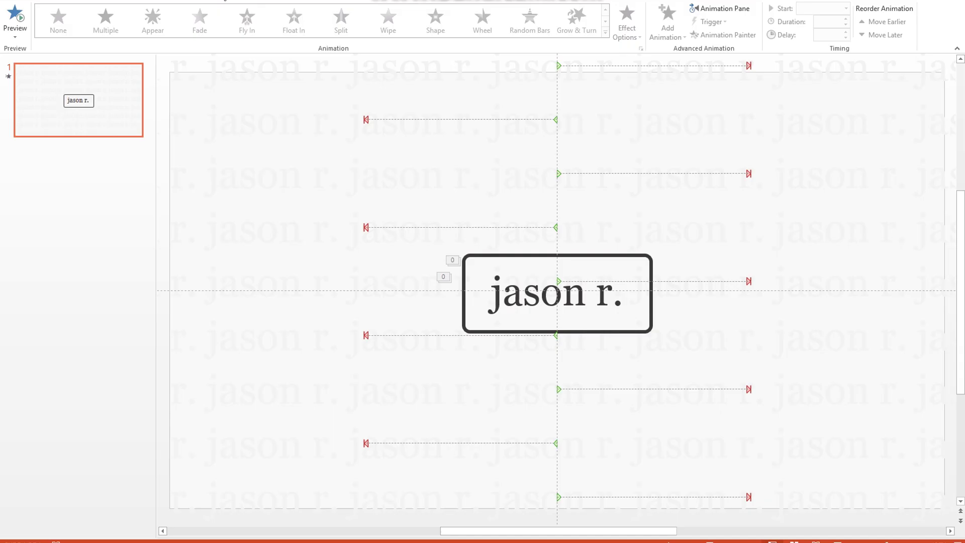
Play all animations of the light template with the boxed name and repeating background text
left_click(733, 11)
left_click(860, 87)
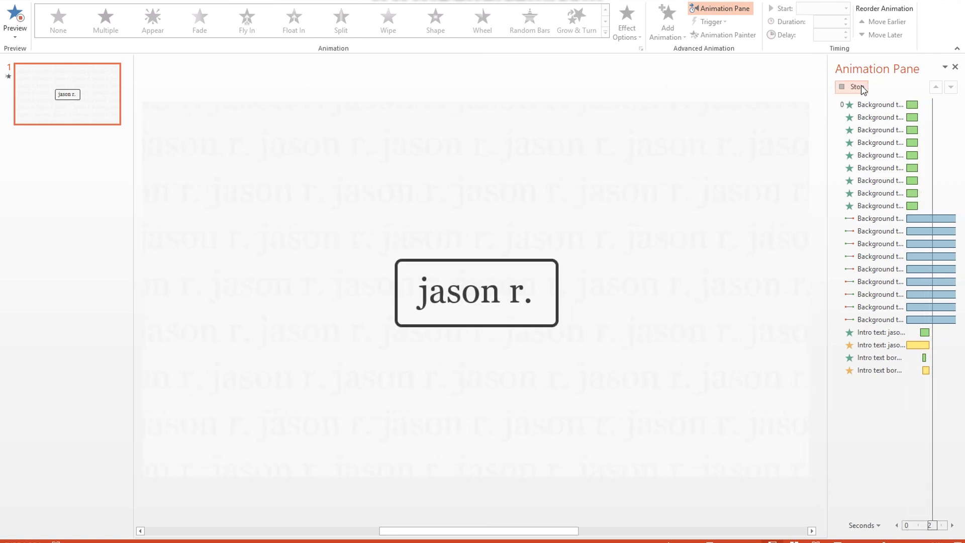
left_click(855, 87)
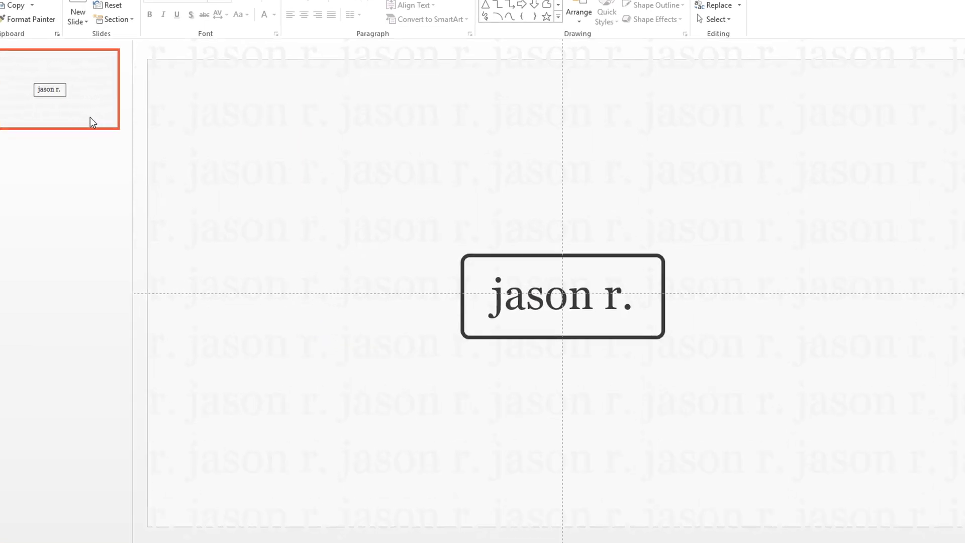
Replace every occurrence of the displayed name in the presentation with "subscribe."
key("ctrl+f")
type("jason r.")
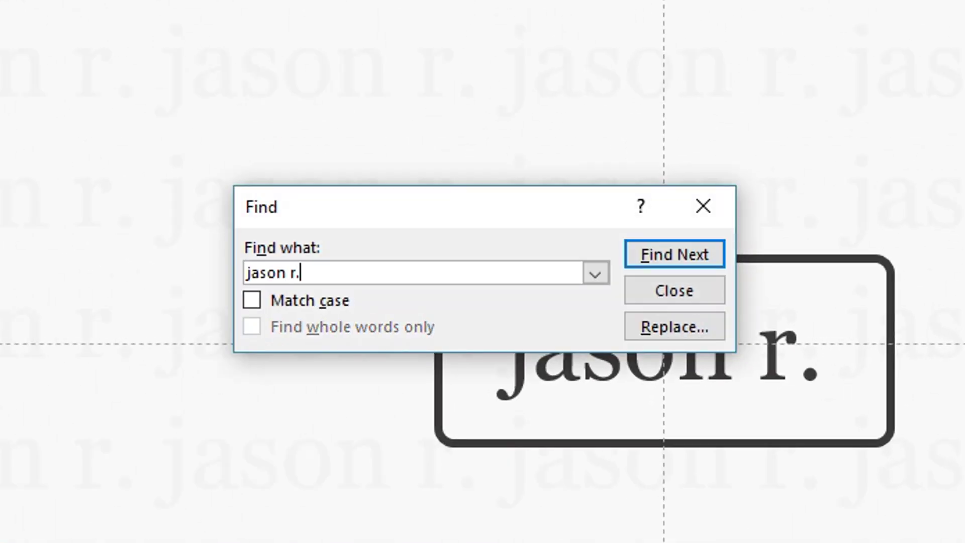
left_click(689, 328)
left_click(539, 323)
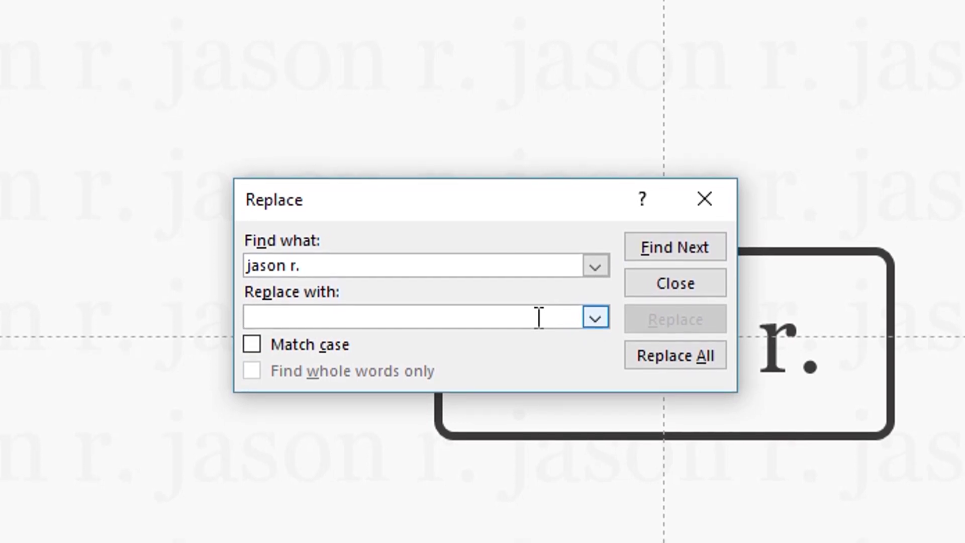
type("subscribe")
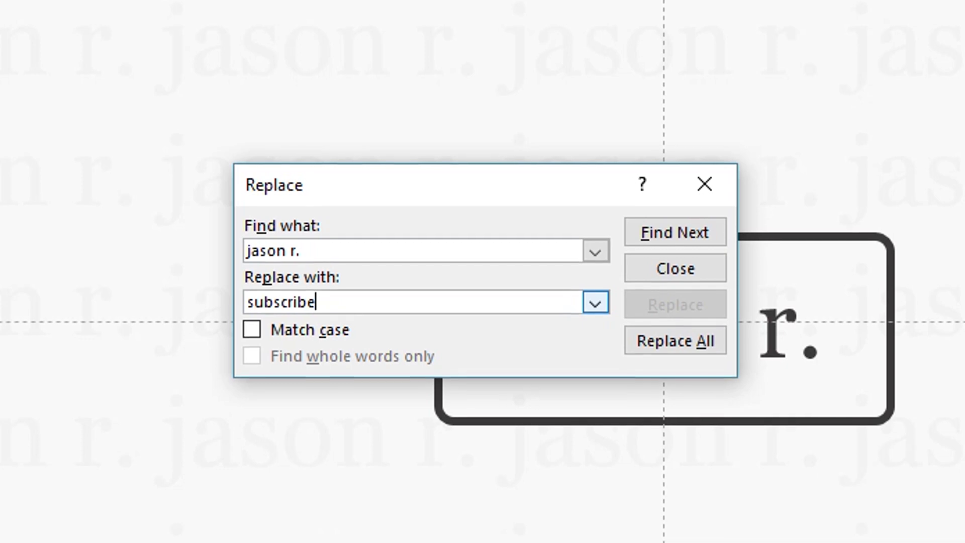
type(".")
left_click(679, 340)
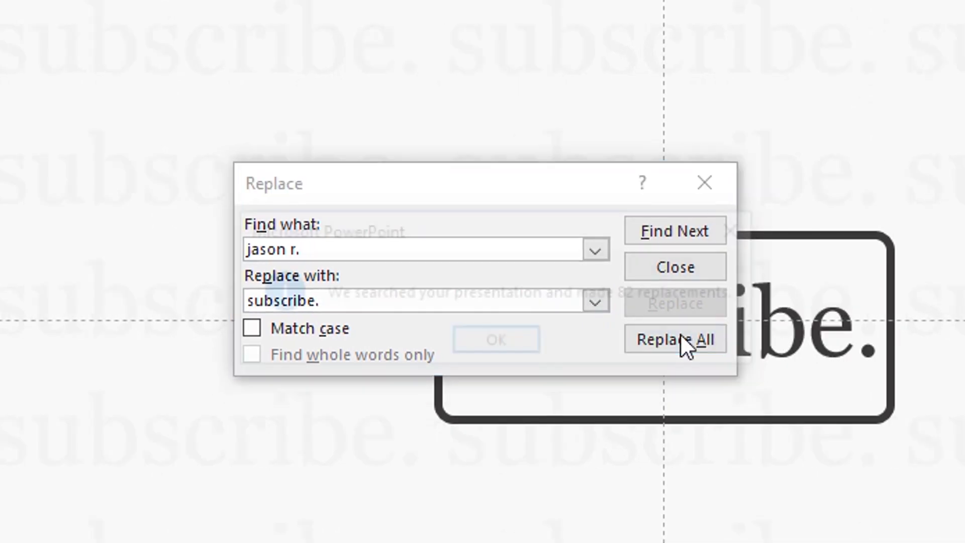
left_click(500, 338)
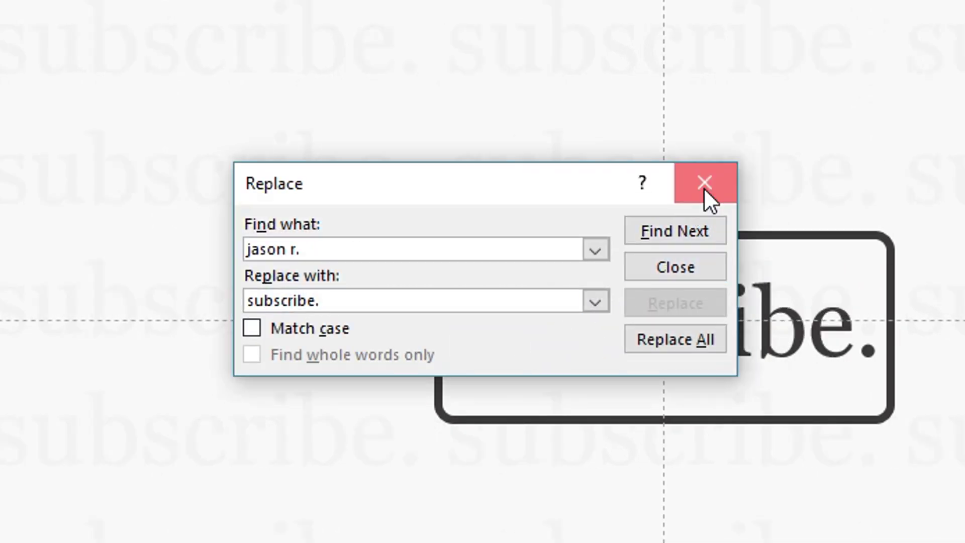
left_click(704, 186)
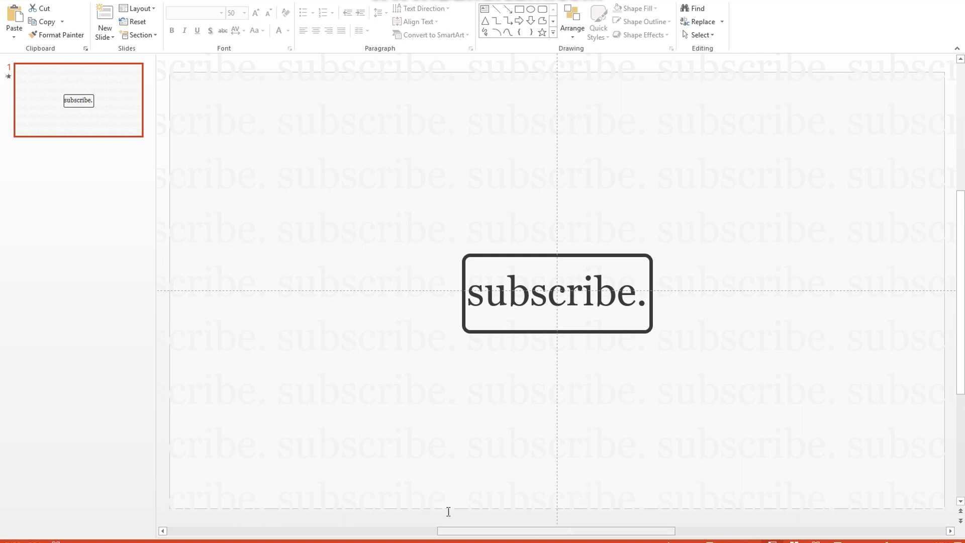
left_click(639, 316)
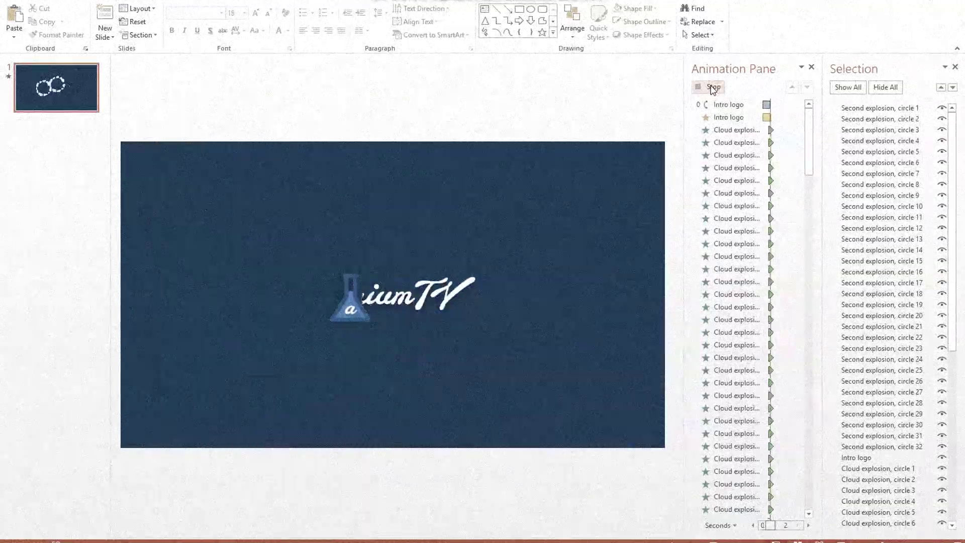
Preview the animations of the blue logo intro and of the light repeating-name intro
left_click(713, 87)
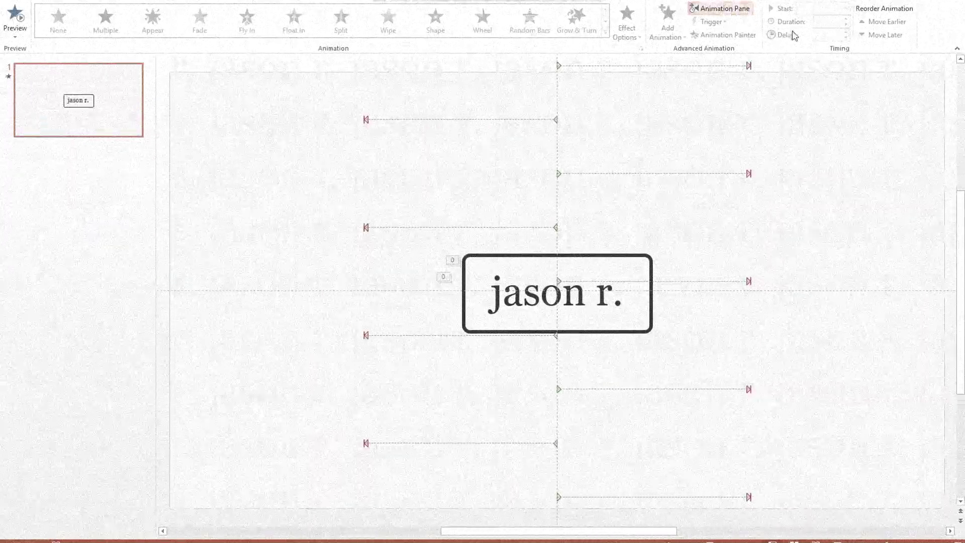
left_click(724, 8)
left_click(855, 87)
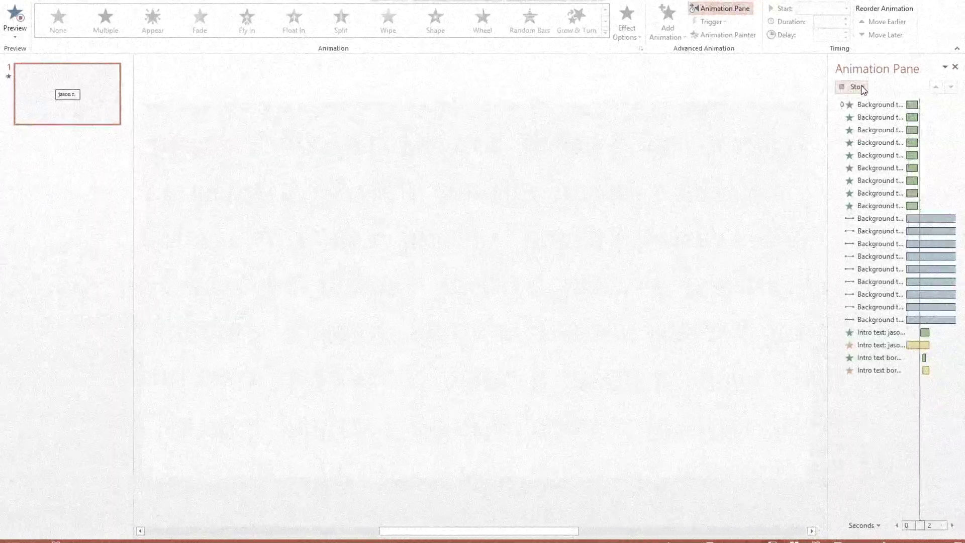
left_click(862, 90)
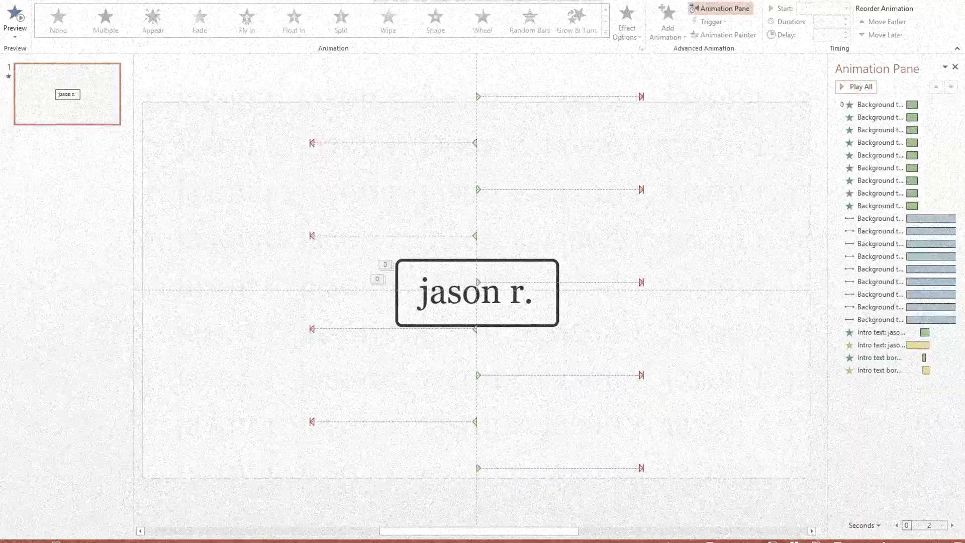